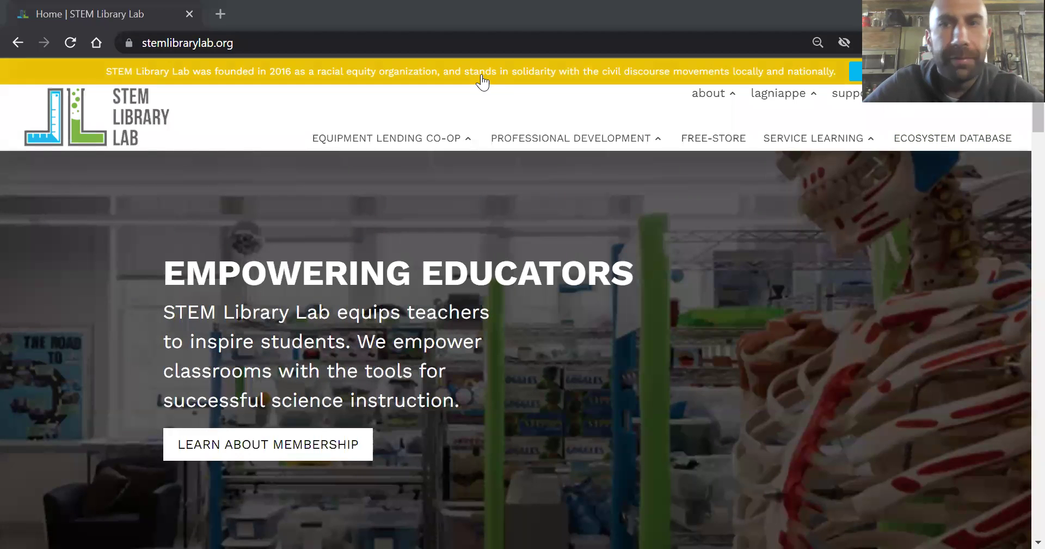
# Step: Open the Ecosystem Database of STEM opportunities and sign out of the current provider account
pyautogui.click(955, 143)
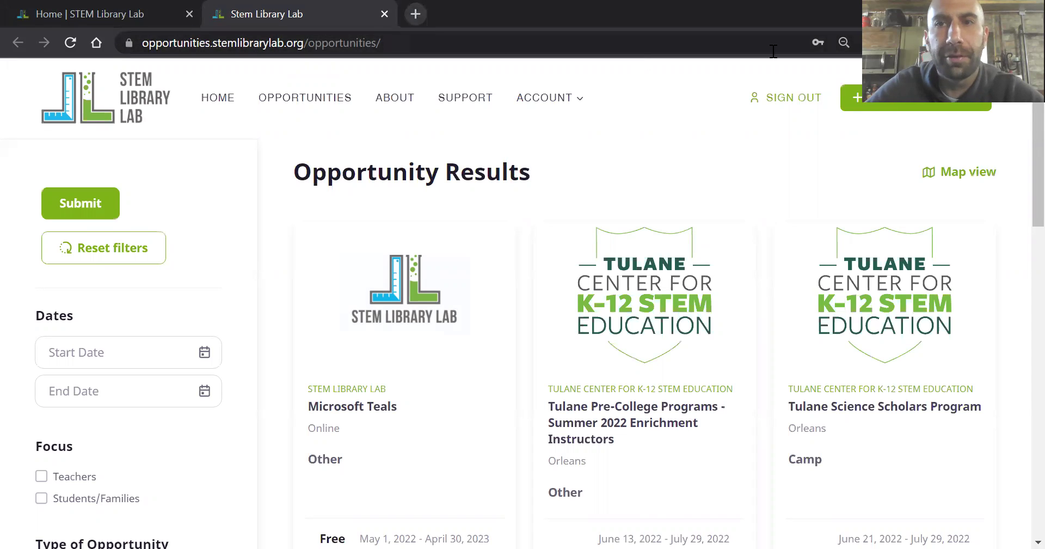
pyautogui.click(794, 107)
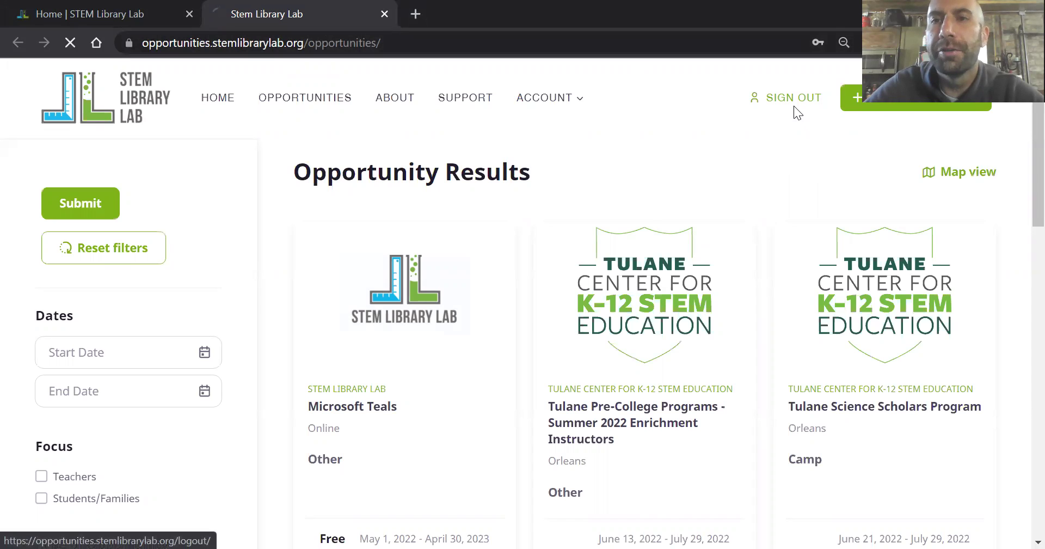
# Step: Open the provider sign-up form from the sign-in prompt, review its provider and account info fields, and close it
pyautogui.click(963, 106)
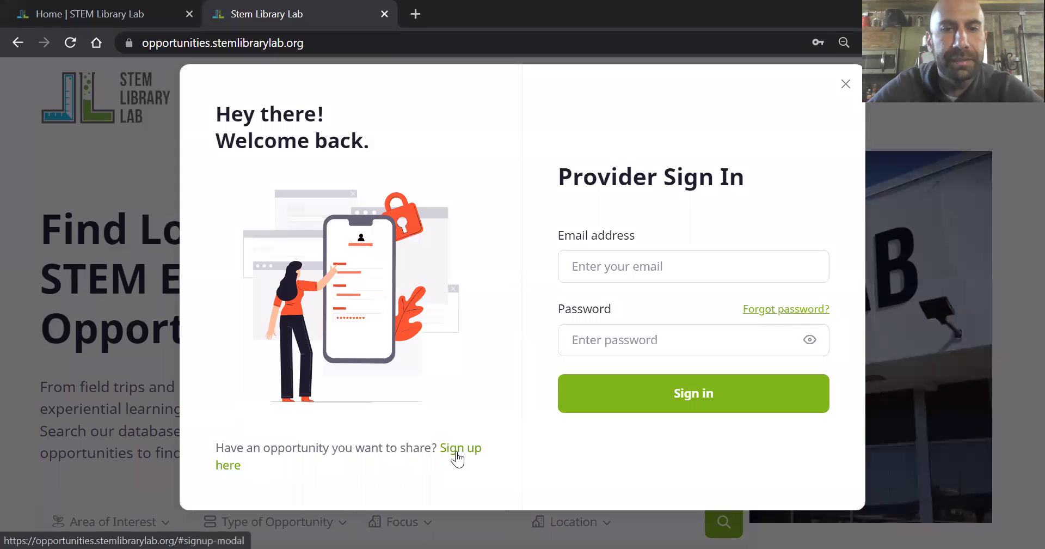
pyautogui.click(454, 455)
pyautogui.scroll(-1, 388, 279)
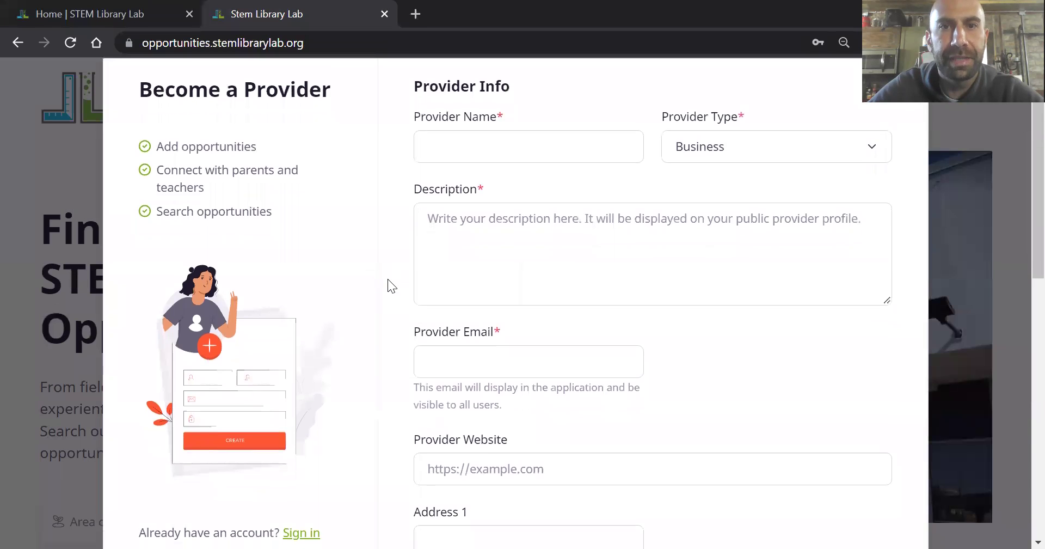
pyautogui.scroll(-5, 396, 327)
pyautogui.scroll(-6, 397, 327)
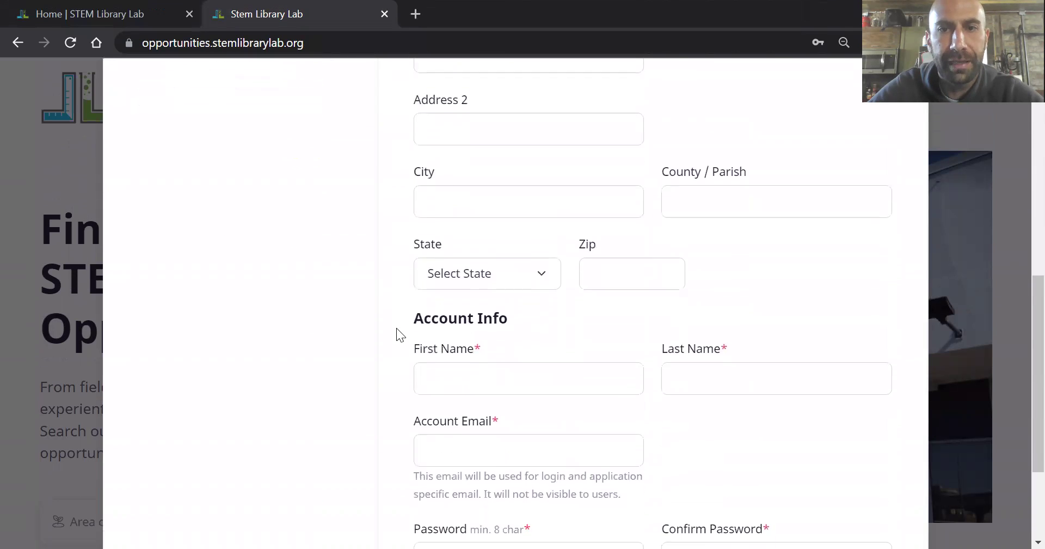
pyautogui.click(992, 439)
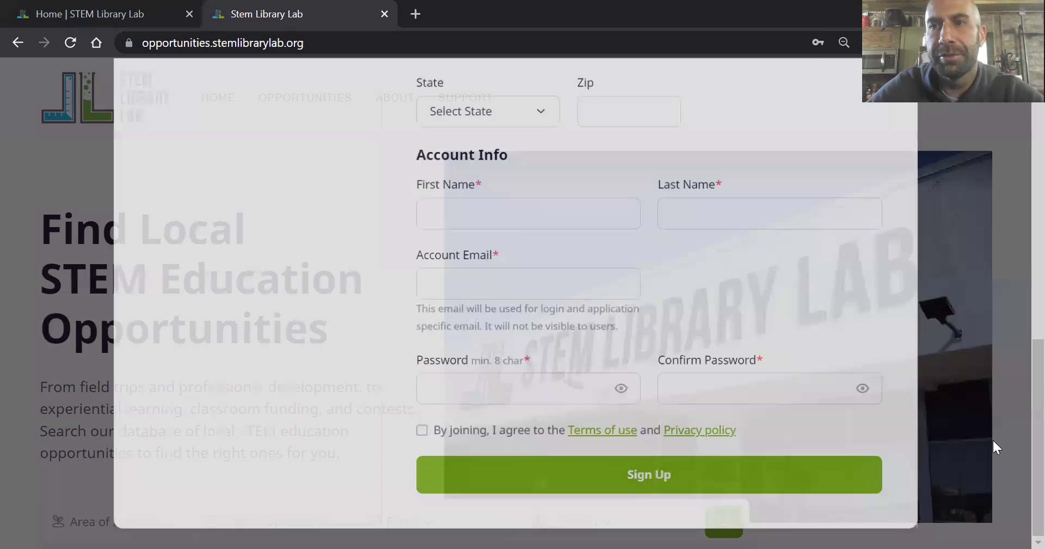
# Step: Sign in as a provider with the saved account e-mail and password
pyautogui.click(980, 108)
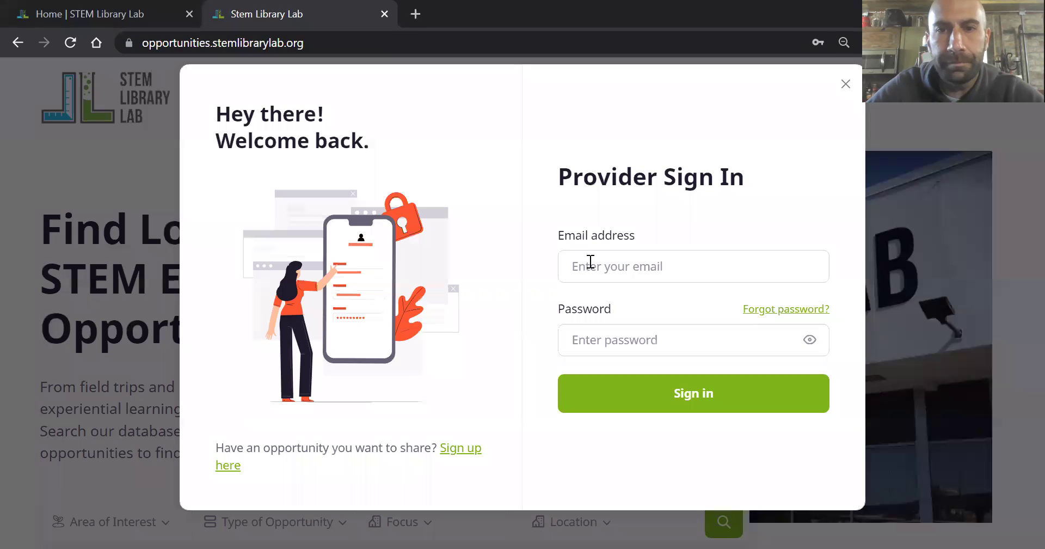
pyautogui.click(591, 265)
pyautogui.click(632, 315)
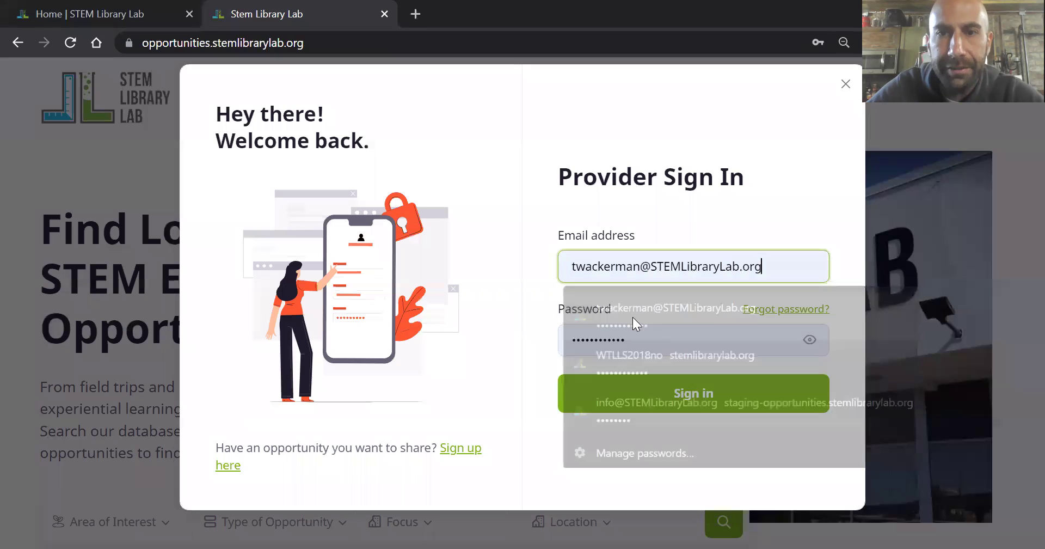
pyautogui.click(637, 407)
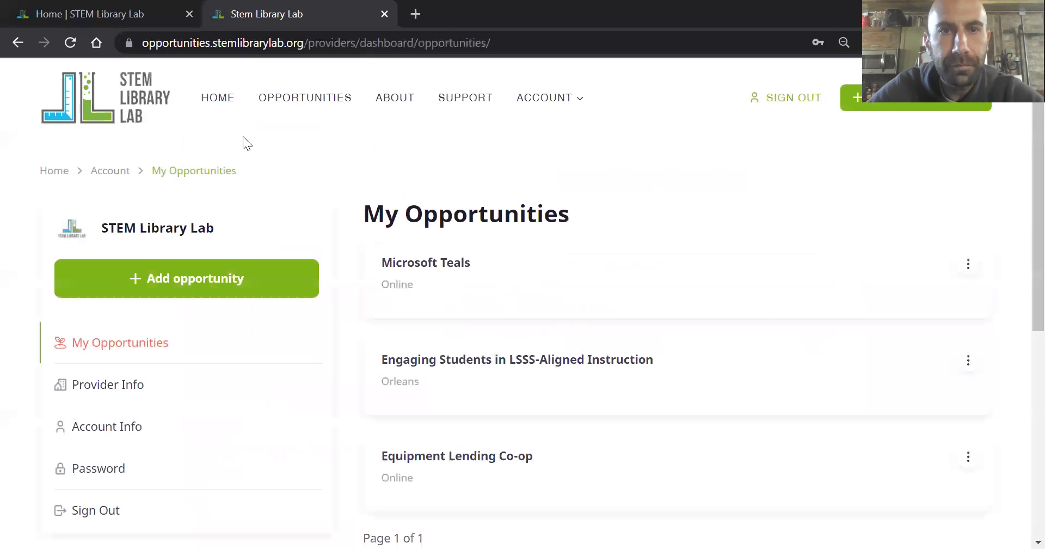
# Step: Open a new opportunity form and review its primary info fields, including the available opportunity types
pyautogui.click(912, 105)
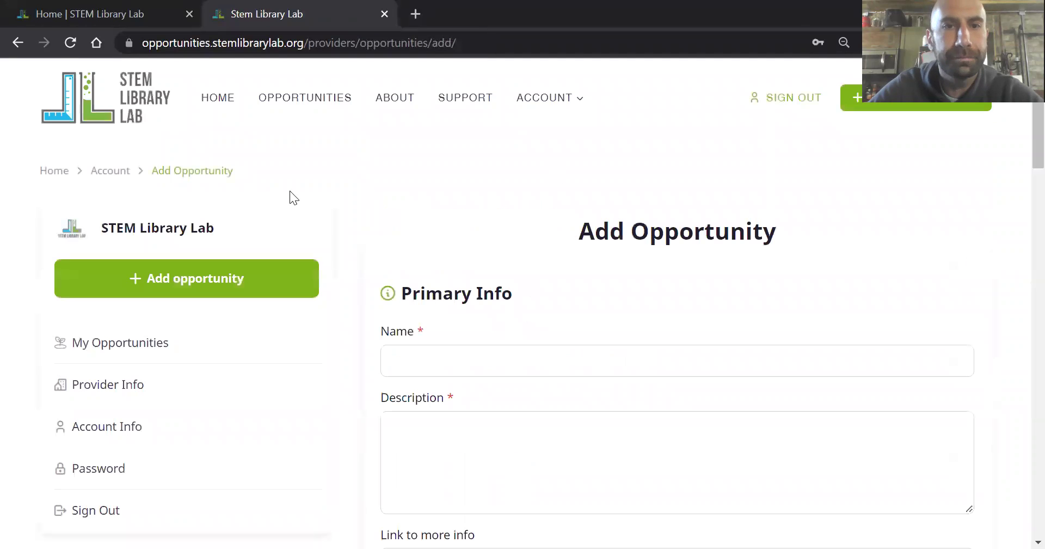
pyautogui.scroll(-2, 348, 284)
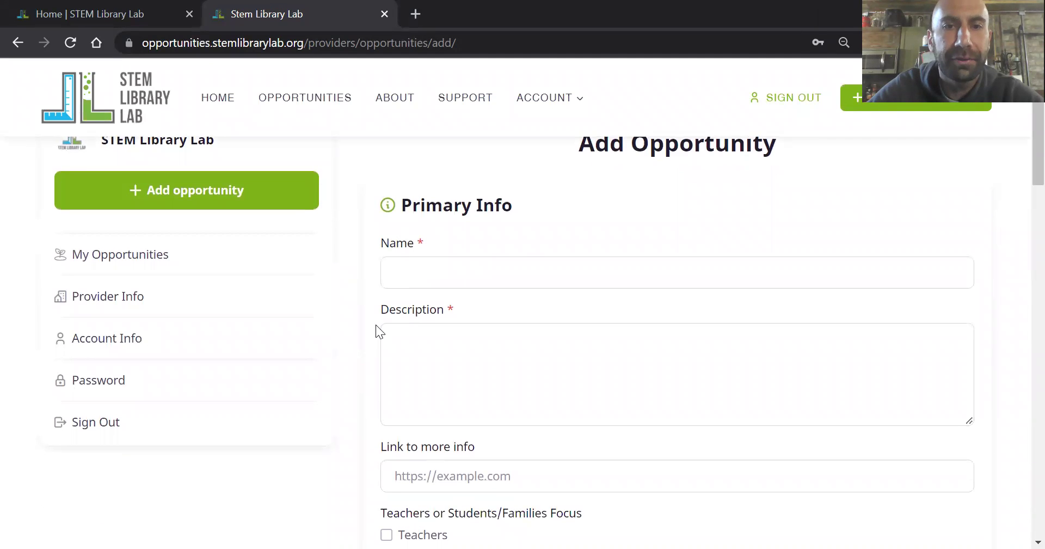
pyautogui.scroll(-1, 376, 326)
pyautogui.scroll(-2, 356, 371)
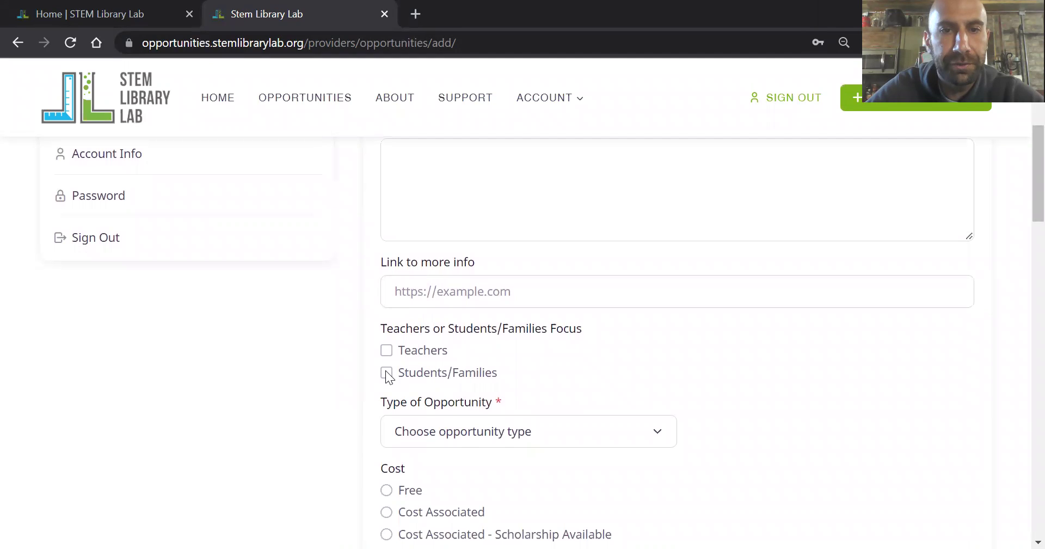
pyautogui.scroll(-2, 346, 385)
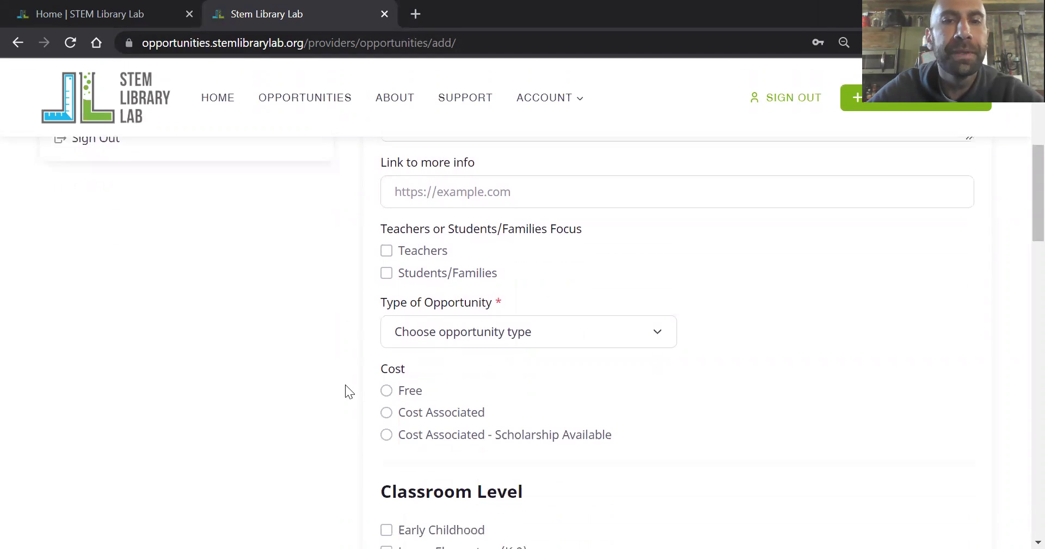
pyautogui.scroll(-1, 346, 385)
pyautogui.click(487, 292)
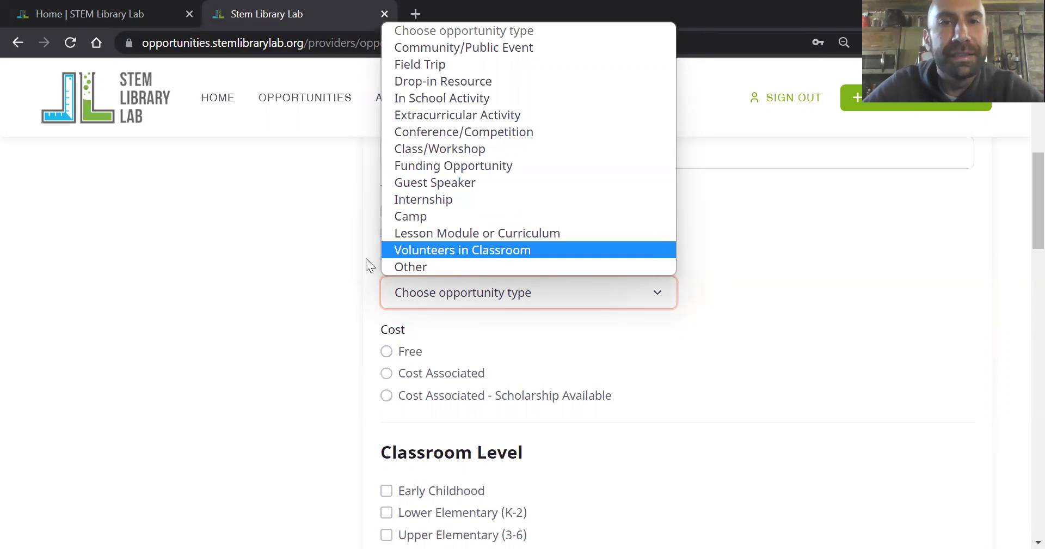
pyautogui.click(264, 257)
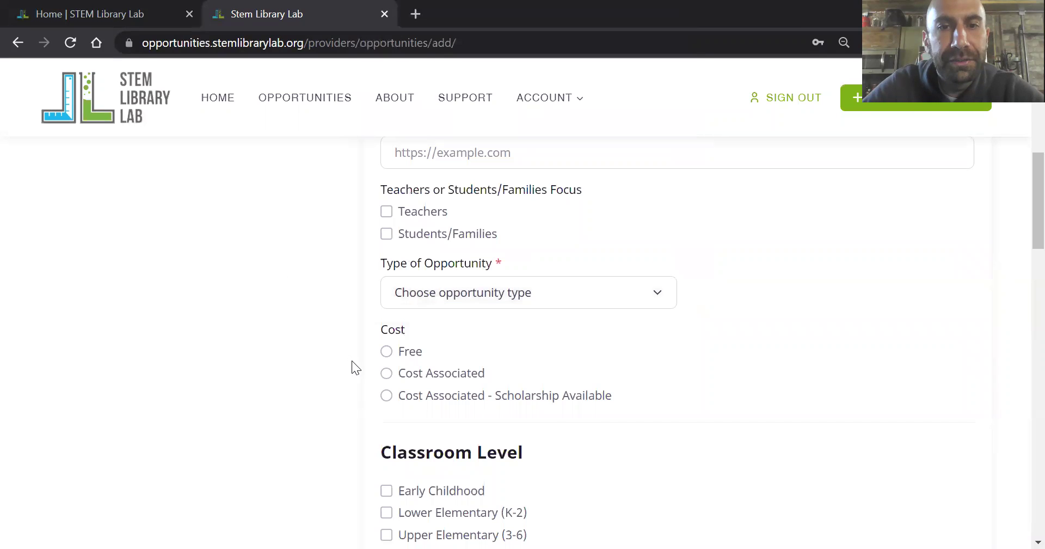
# Step: Examine the form's cost, classroom level, area of interest, learning experience, and date and time sections
pyautogui.scroll(-1, 335, 340)
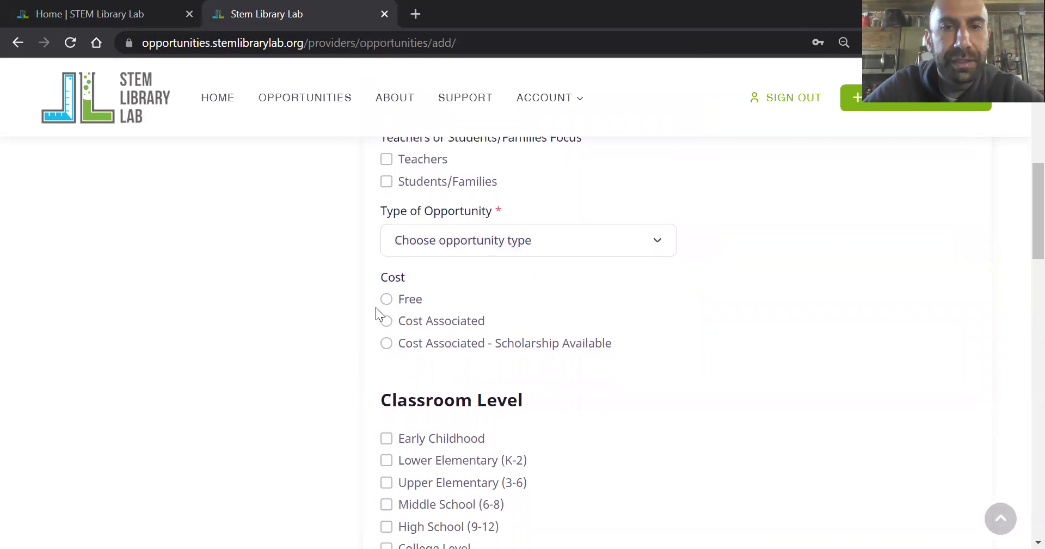
pyautogui.scroll(-3, 373, 336)
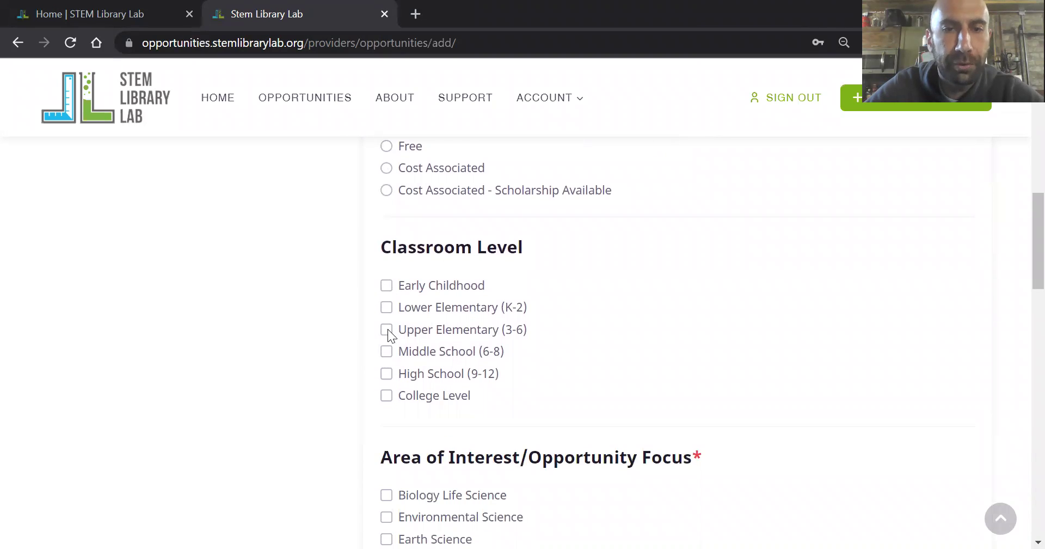
pyautogui.scroll(-5, 339, 419)
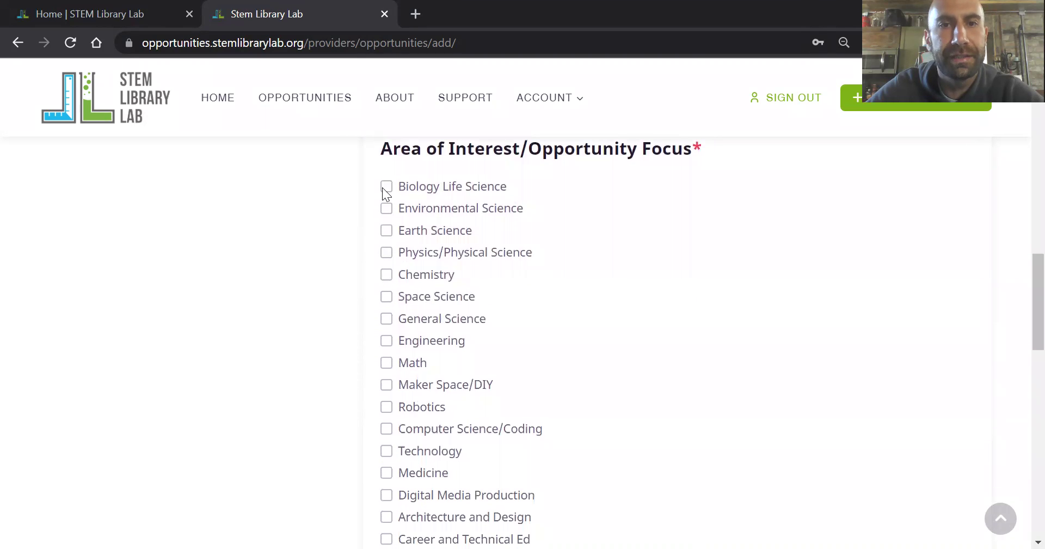
pyautogui.scroll(-5, 315, 367)
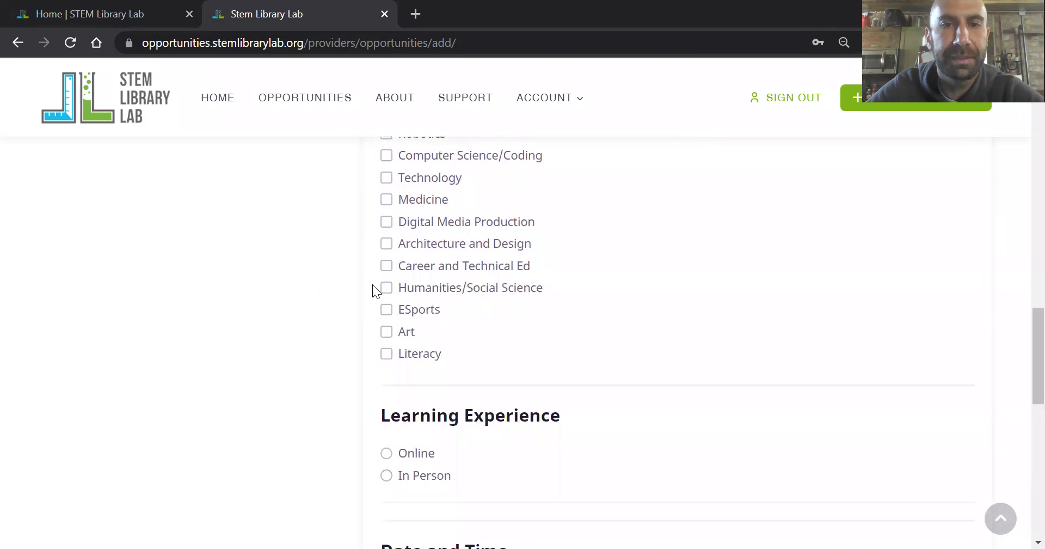
pyautogui.scroll(-3, 318, 327)
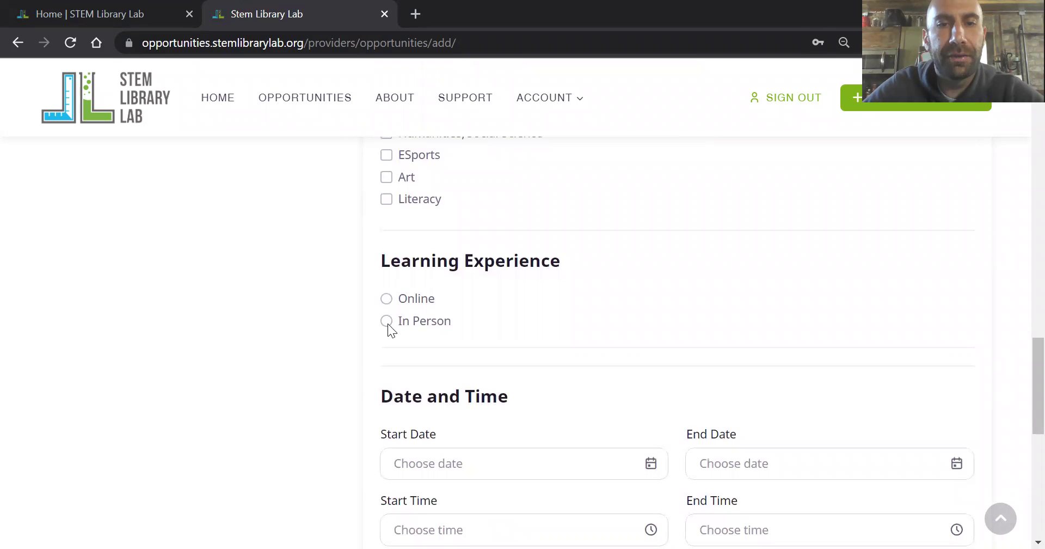
pyautogui.scroll(-3, 369, 362)
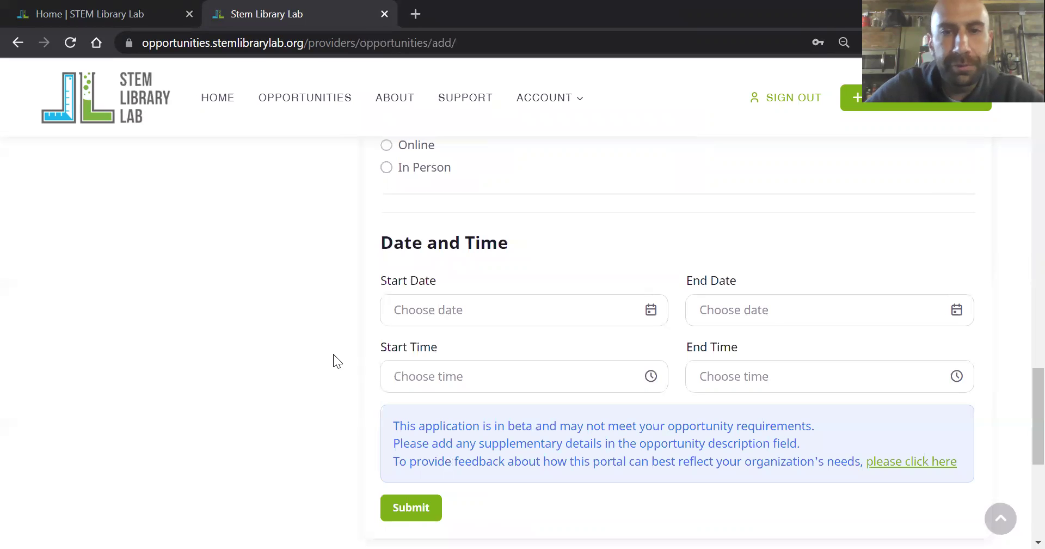
# Step: Review the list of opportunity types again and check the date and time fields at the end of the form
pyautogui.scroll(6, 334, 359)
pyautogui.scroll(12, 334, 355)
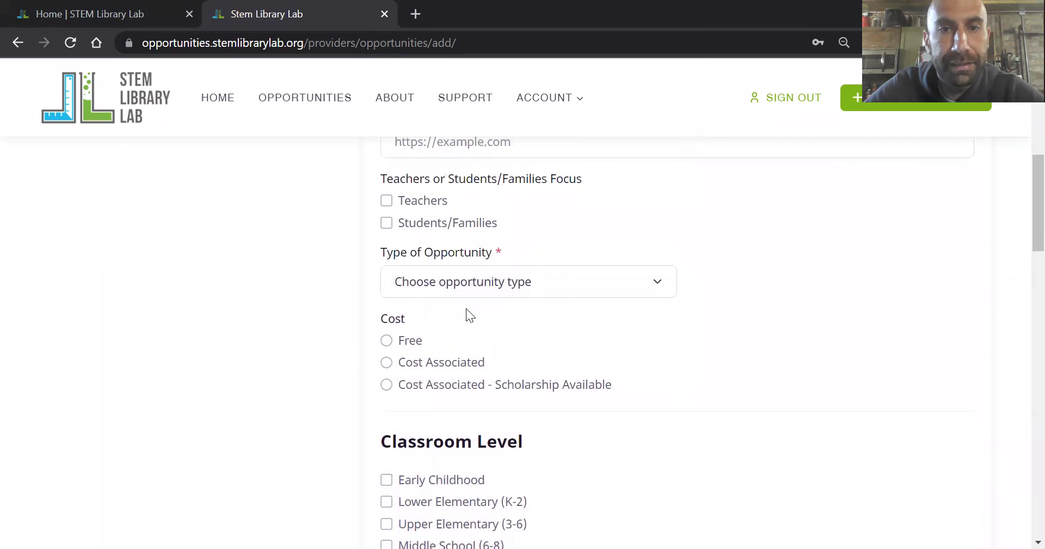
pyautogui.click(496, 283)
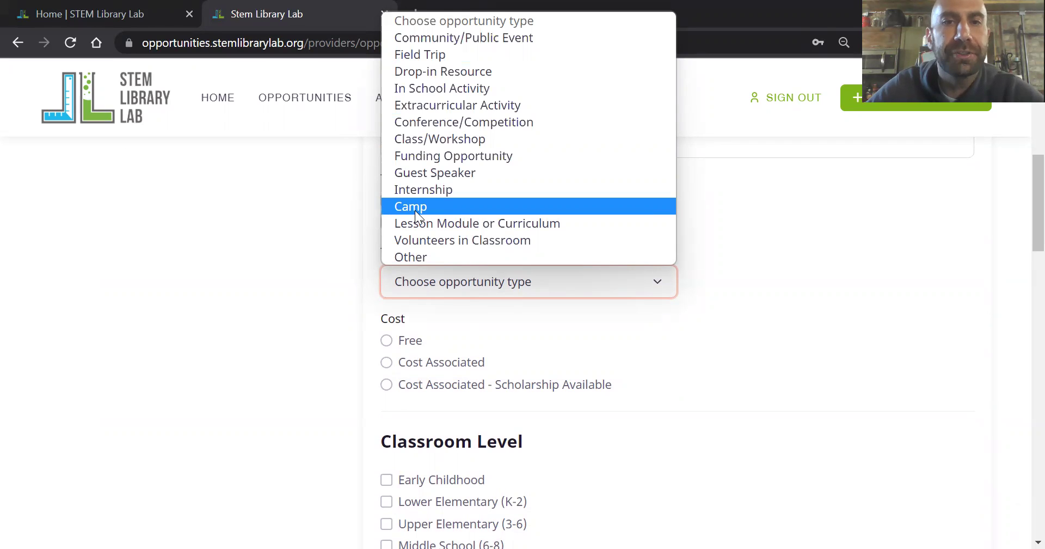
pyautogui.scroll(-1, 294, 338)
pyautogui.scroll(-10, 324, 373)
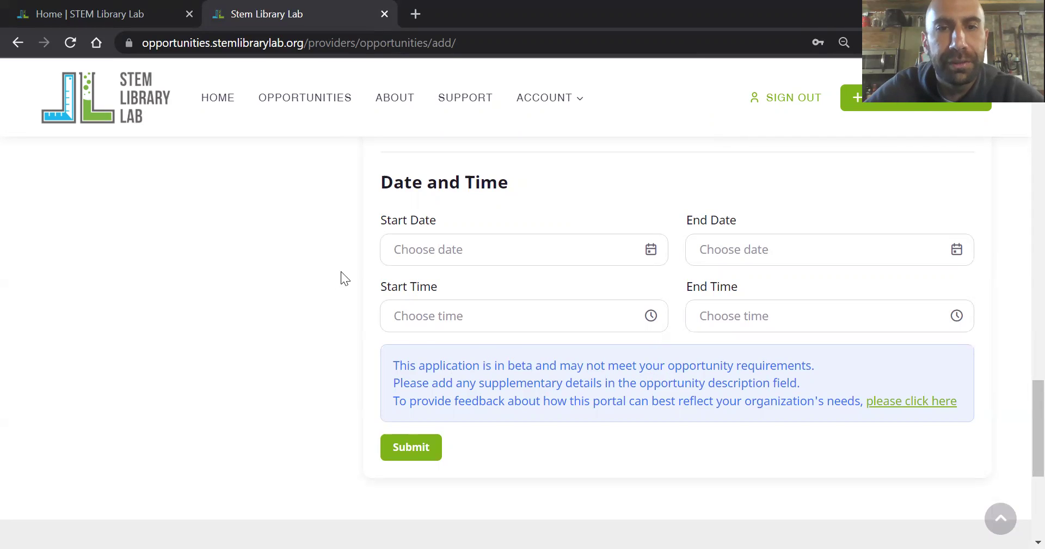
pyautogui.scroll(1, 350, 258)
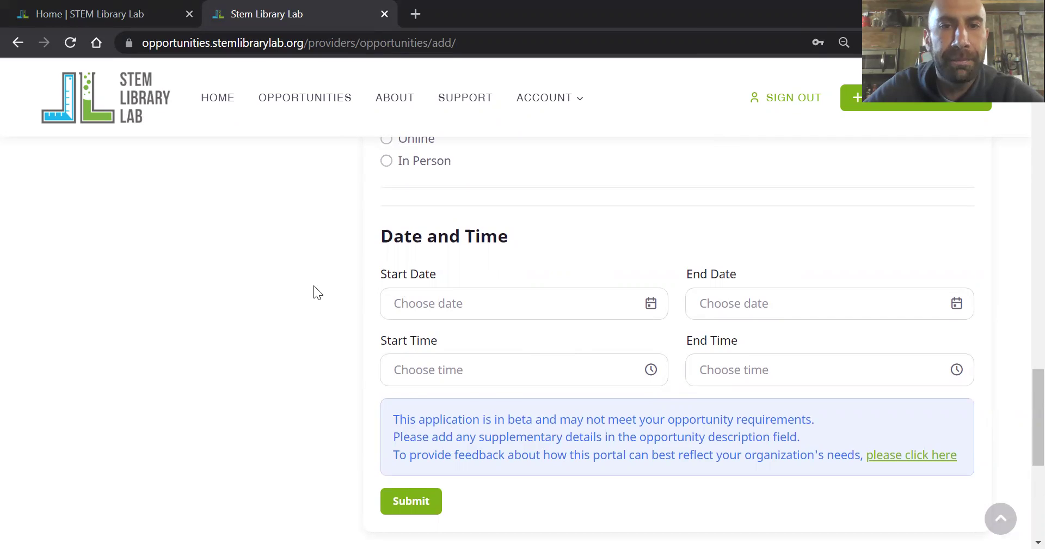
pyautogui.scroll(-1, 314, 285)
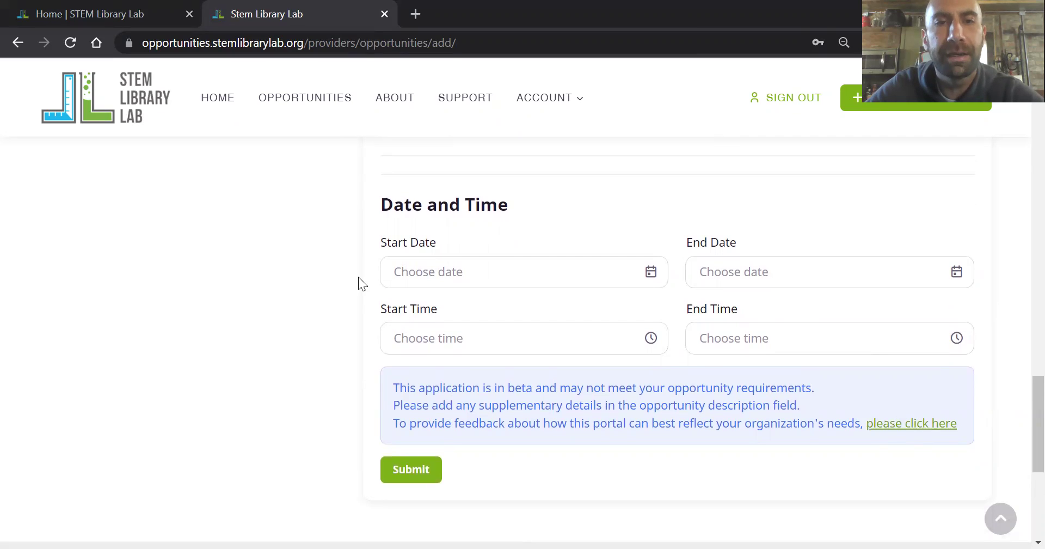
# Step: Try the In Person learning experience to reveal the location fields, and switch the selection to Online
pyautogui.scroll(1, 358, 277)
pyautogui.scroll(2, 358, 276)
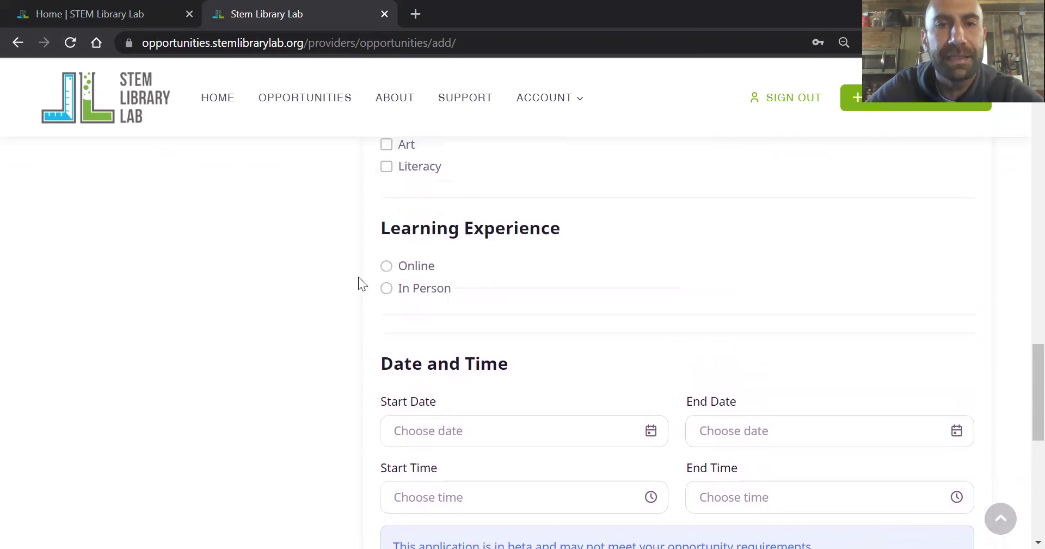
pyautogui.click(386, 289)
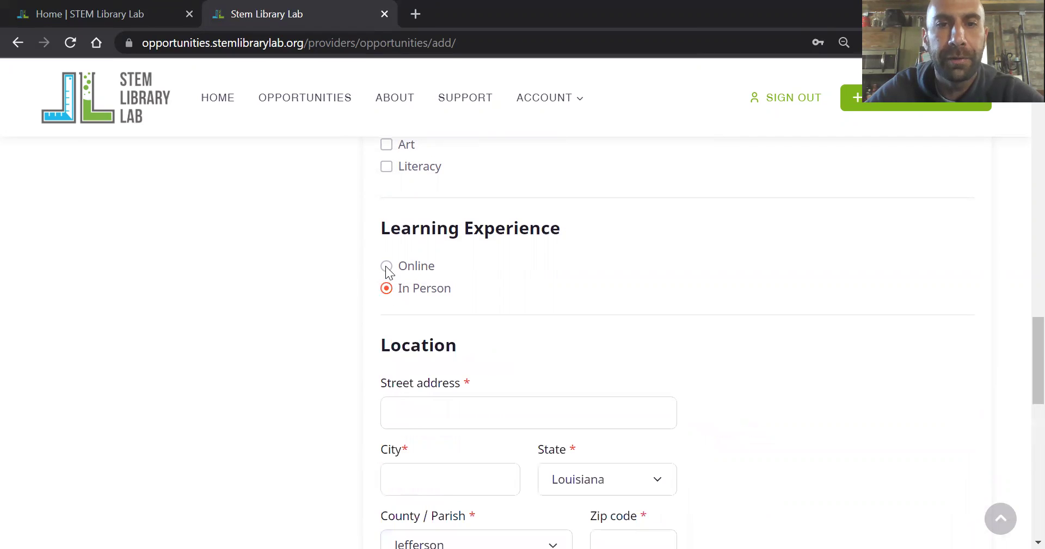
pyautogui.click(387, 267)
# Step: Look over the whole Add Opportunity form, from the primary info to the feedback note at the end
pyautogui.scroll(-5, 336, 324)
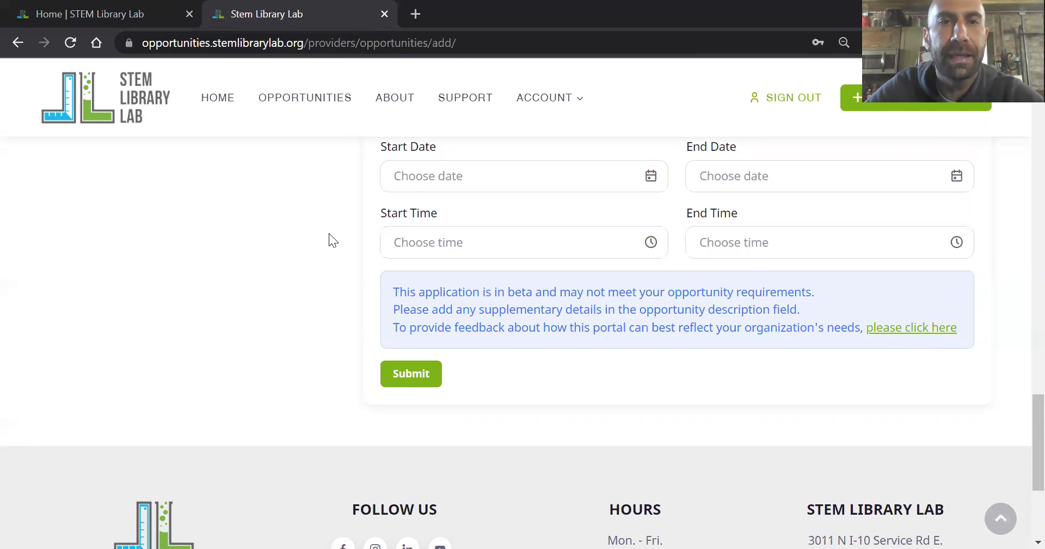
pyautogui.scroll(7, 329, 232)
pyautogui.scroll(16, 330, 233)
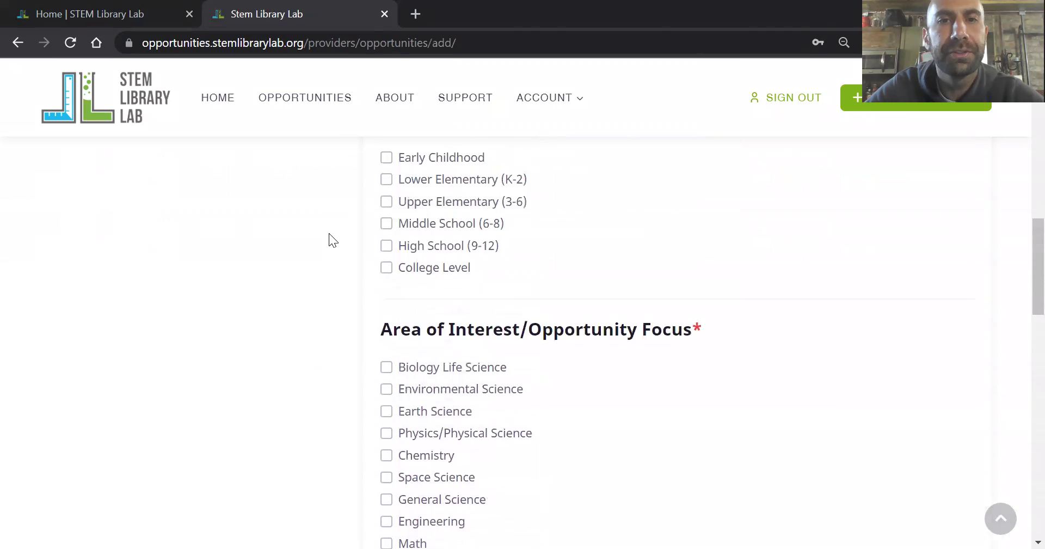
pyautogui.scroll(3, 329, 233)
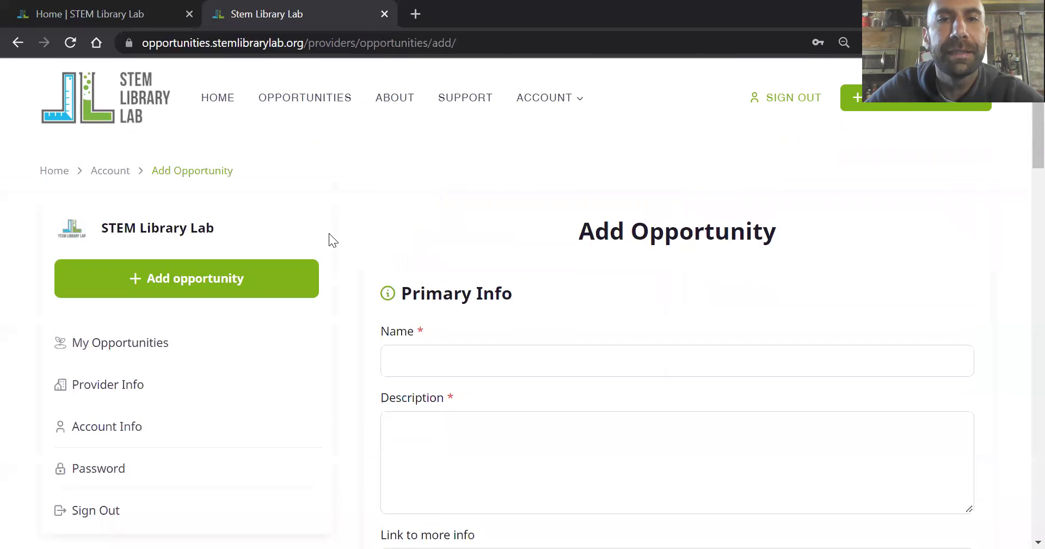
pyautogui.scroll(-17, 329, 233)
pyautogui.scroll(-6, 329, 235)
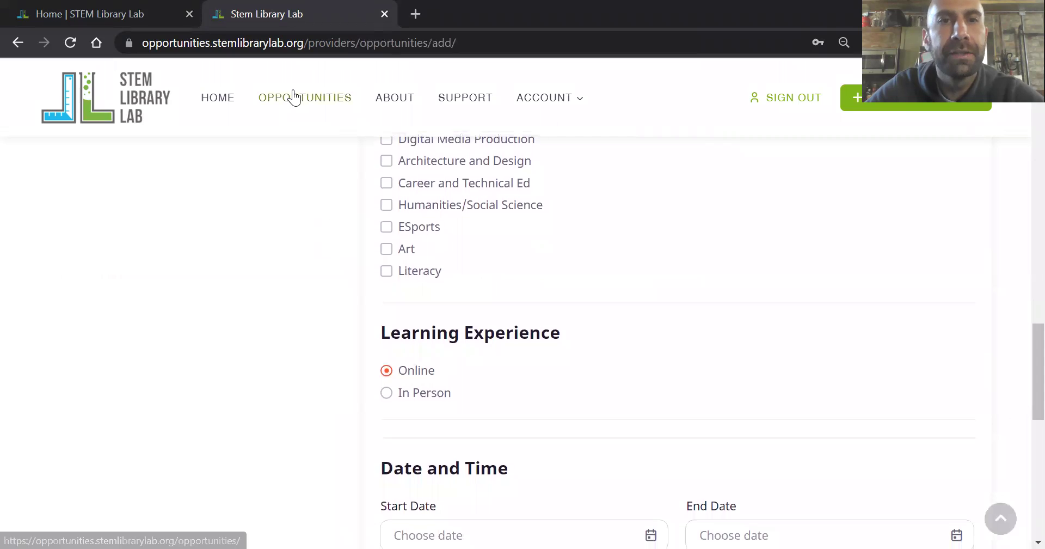
pyautogui.scroll(-6, 335, 303)
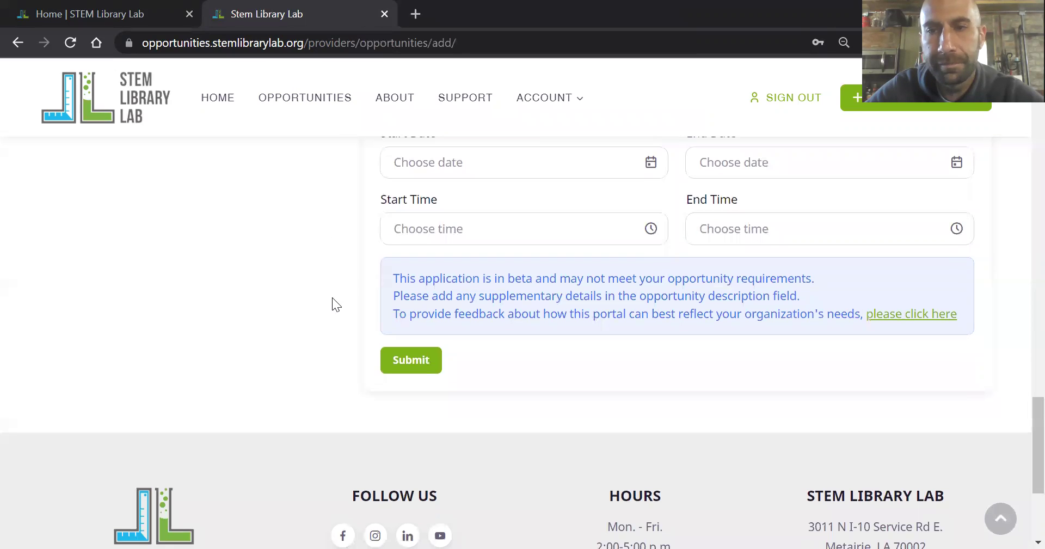
# Step: Open the list of published opportunities and browse its listings and filter options
pyautogui.click(298, 102)
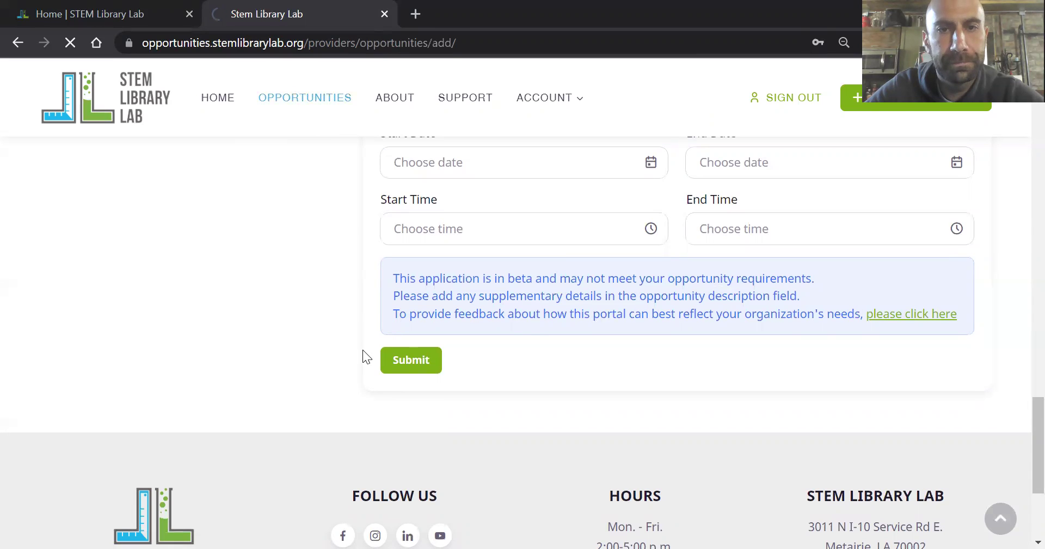
pyautogui.scroll(-6, 268, 367)
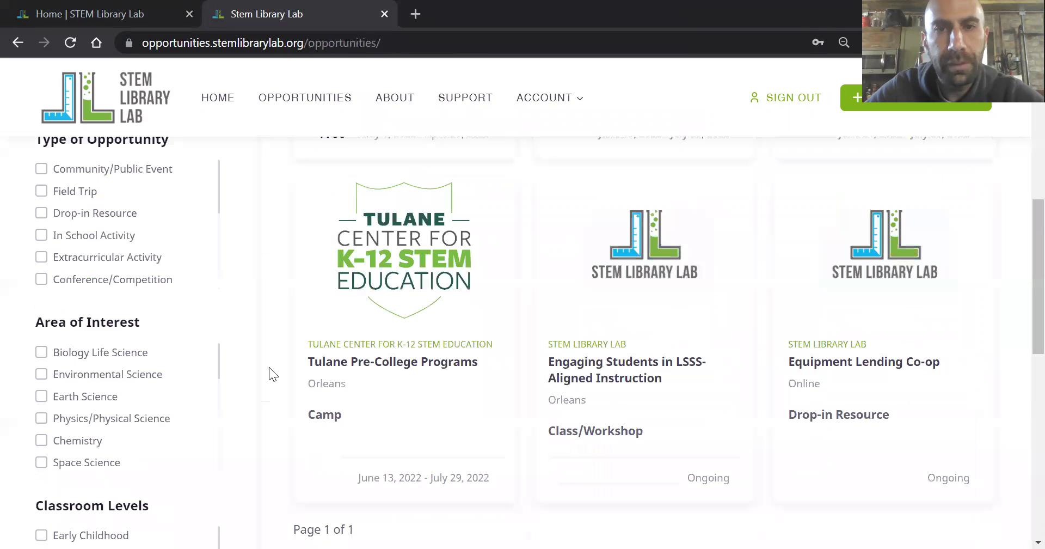
# Step: Look over the Dates, Focus and Type of Opportunity filters beside the published opportunities
pyautogui.scroll(-2, 269, 366)
pyautogui.scroll(3, 269, 367)
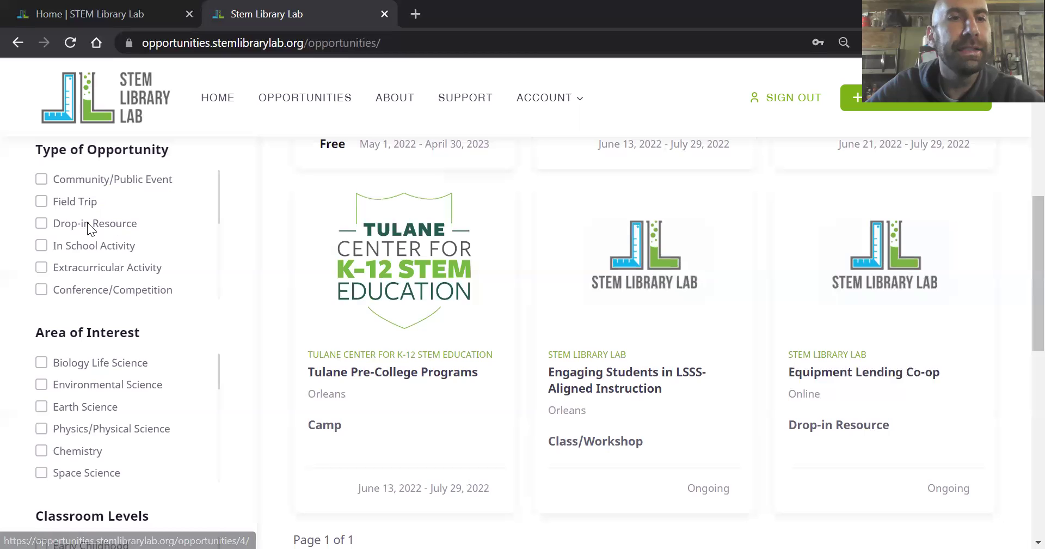
pyautogui.scroll(1, 88, 228)
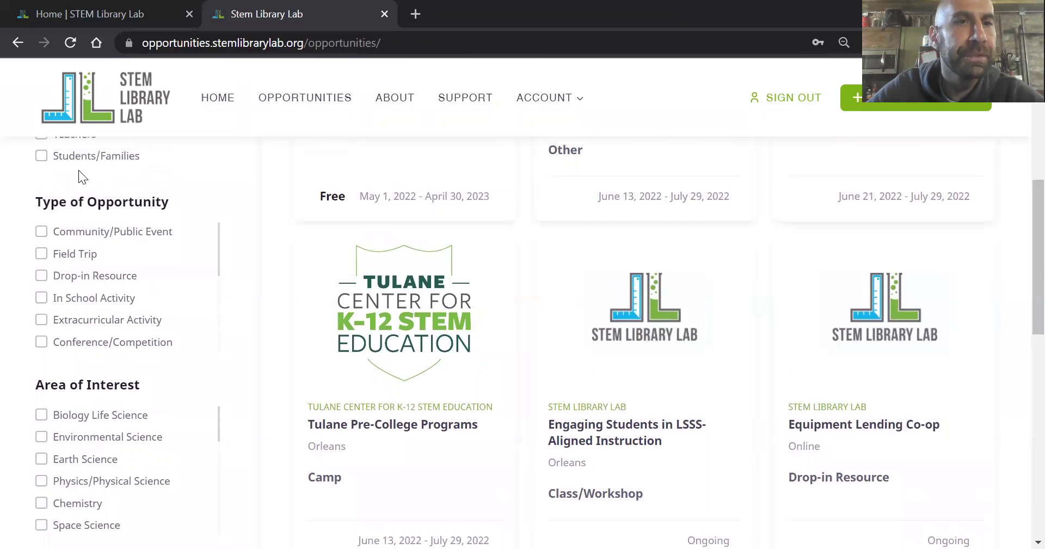
pyautogui.scroll(4, 76, 172)
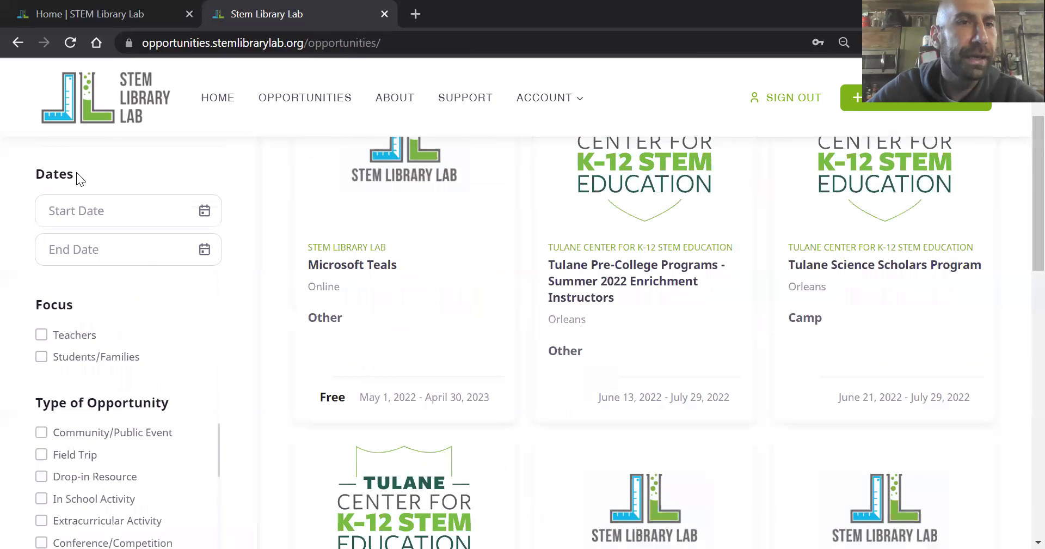
pyautogui.scroll(-2, 82, 223)
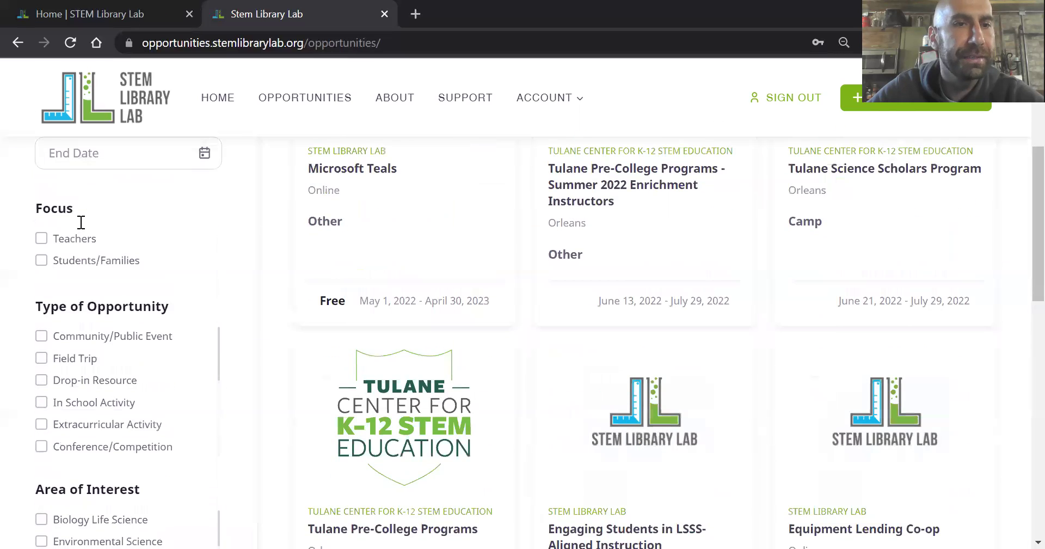
pyautogui.scroll(-3, 81, 222)
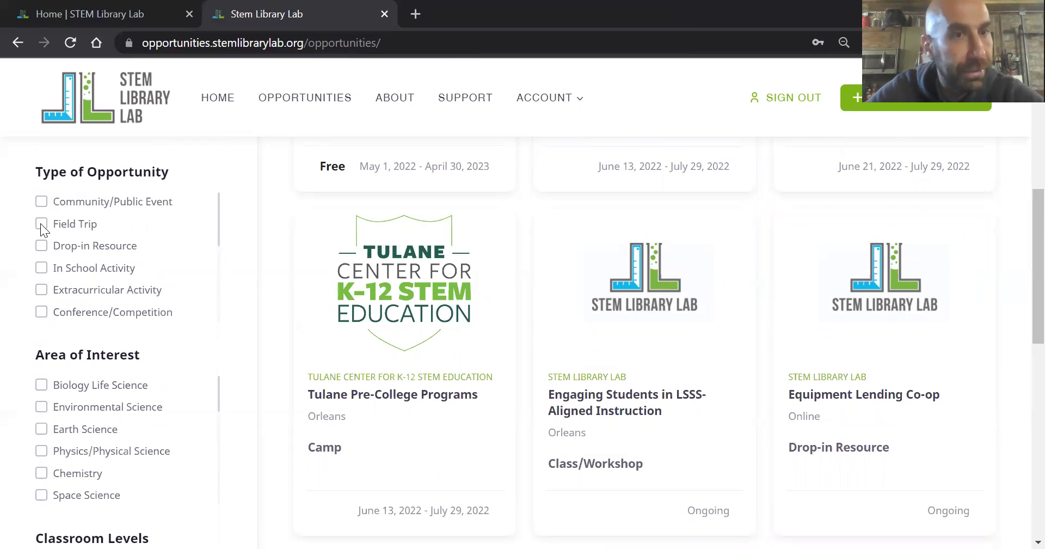
# Step: Examine the full range of Area of Interest filter options and check the Classroom Levels and Type of Opportunity filters around it
pyautogui.scroll(-5, 43, 400)
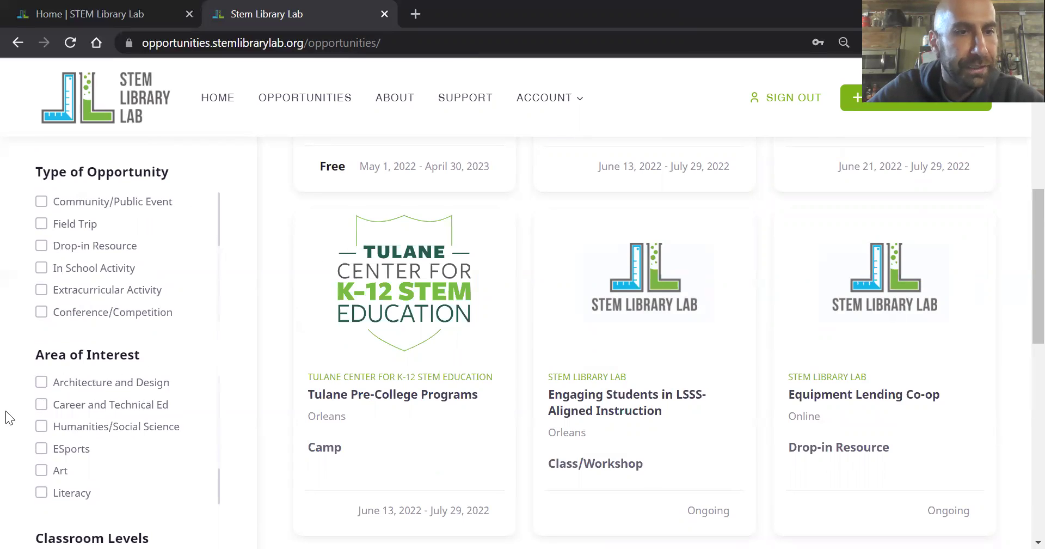
pyautogui.scroll(-3, 8, 416)
pyautogui.scroll(2, 10, 270)
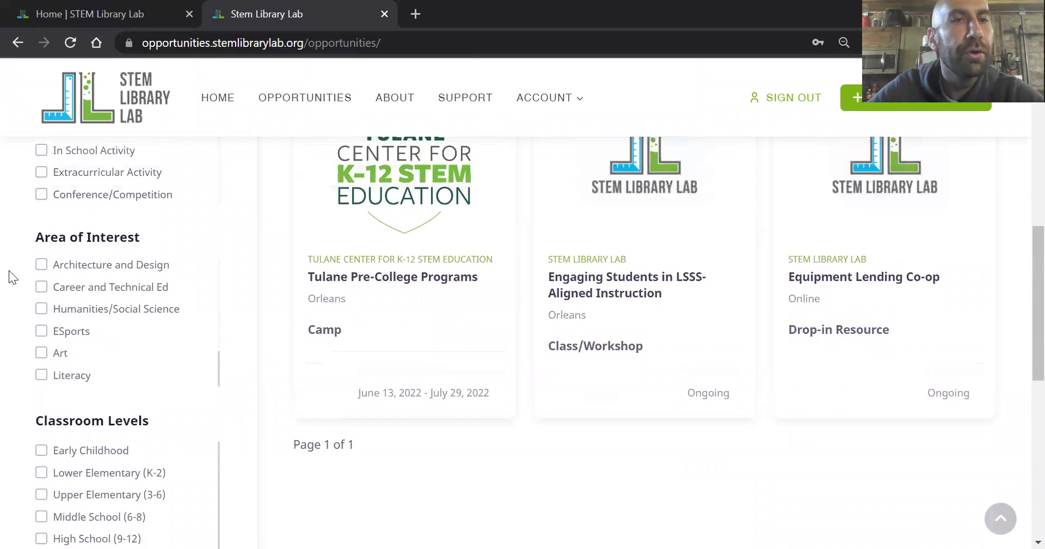
pyautogui.scroll(3, 67, 311)
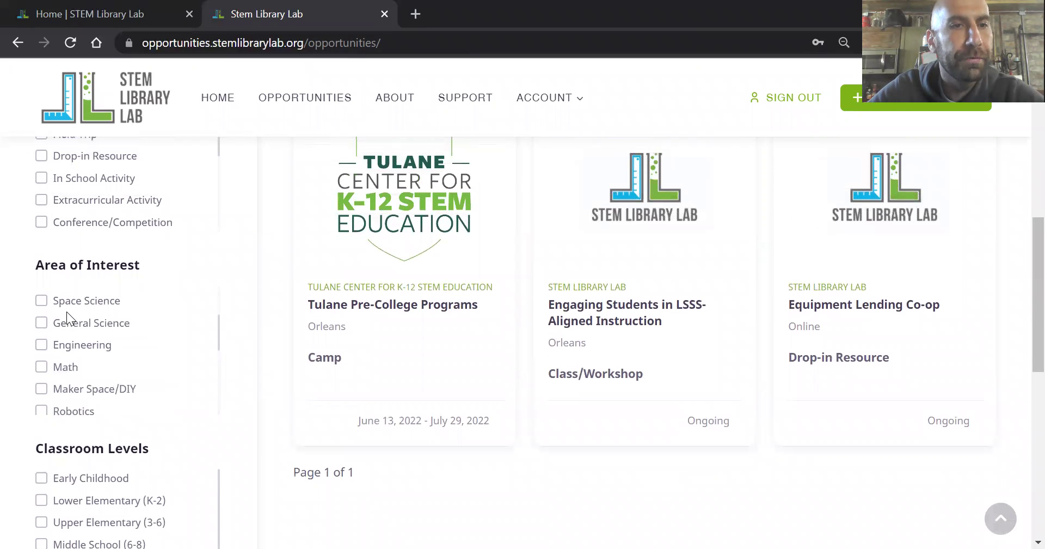
pyautogui.scroll(2, 67, 311)
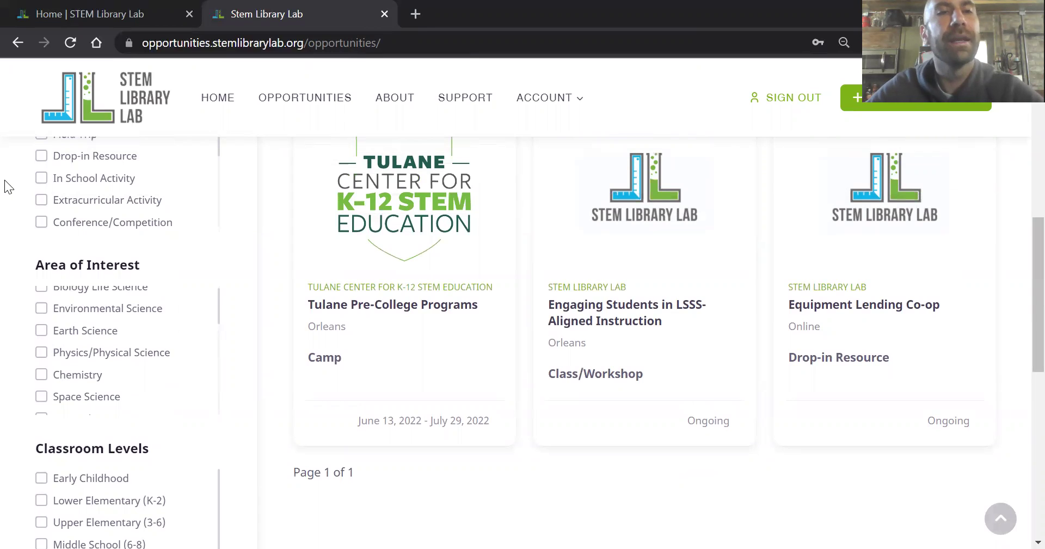
pyautogui.scroll(1, 8, 188)
pyautogui.scroll(-2, 8, 187)
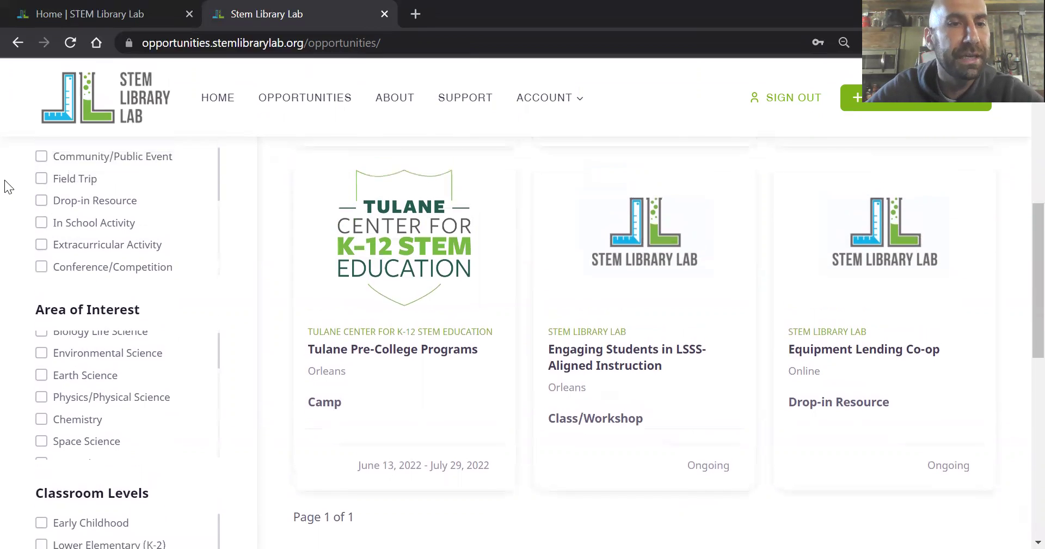
pyautogui.scroll(-1, 7, 187)
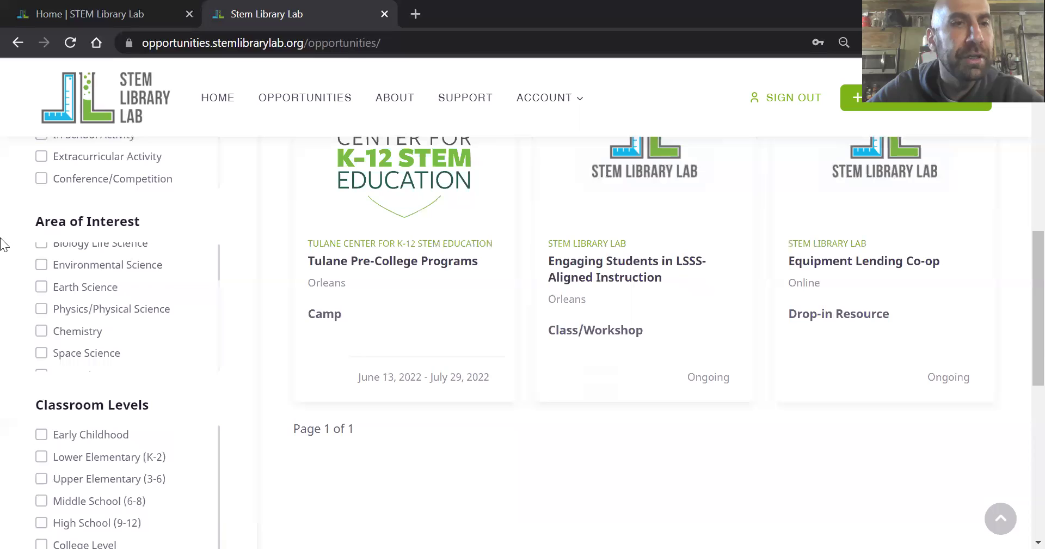
pyautogui.scroll(2, 10, 219)
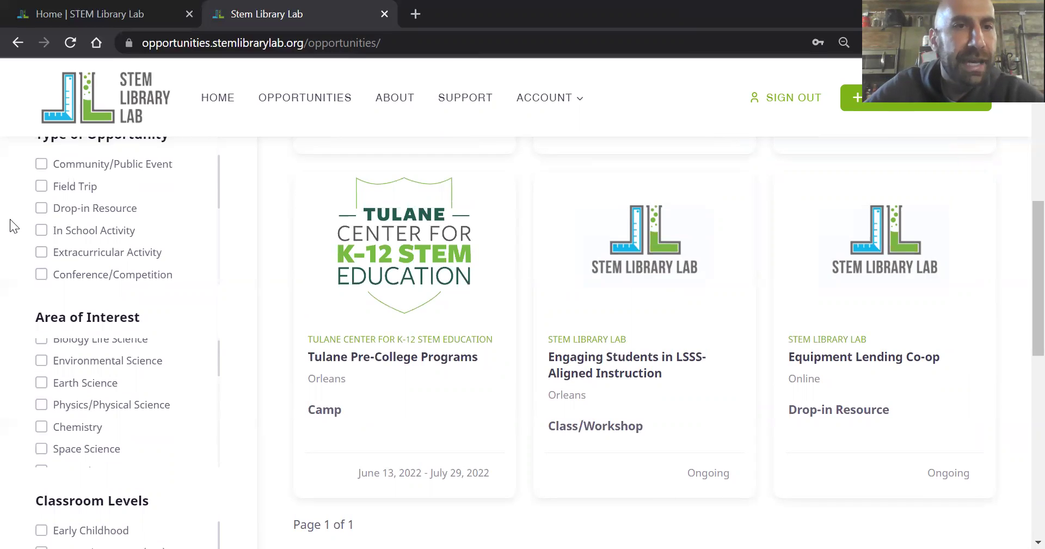
pyautogui.scroll(1, 10, 219)
pyautogui.scroll(-1, 11, 219)
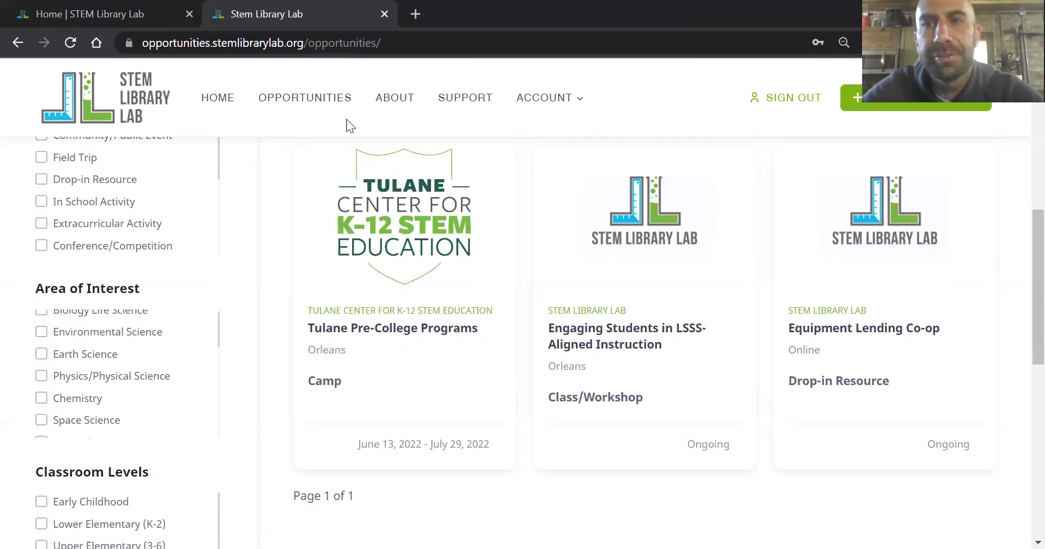
# Step: Sign out of the provider account, then view the Provider Sign In form with its sign-up link and close it
pyautogui.click(804, 98)
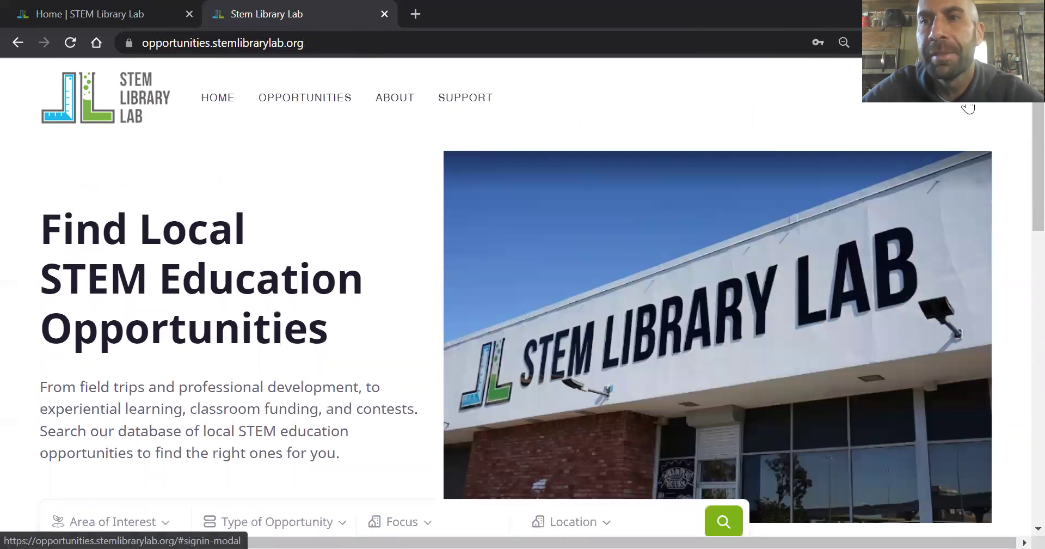
pyautogui.click(959, 109)
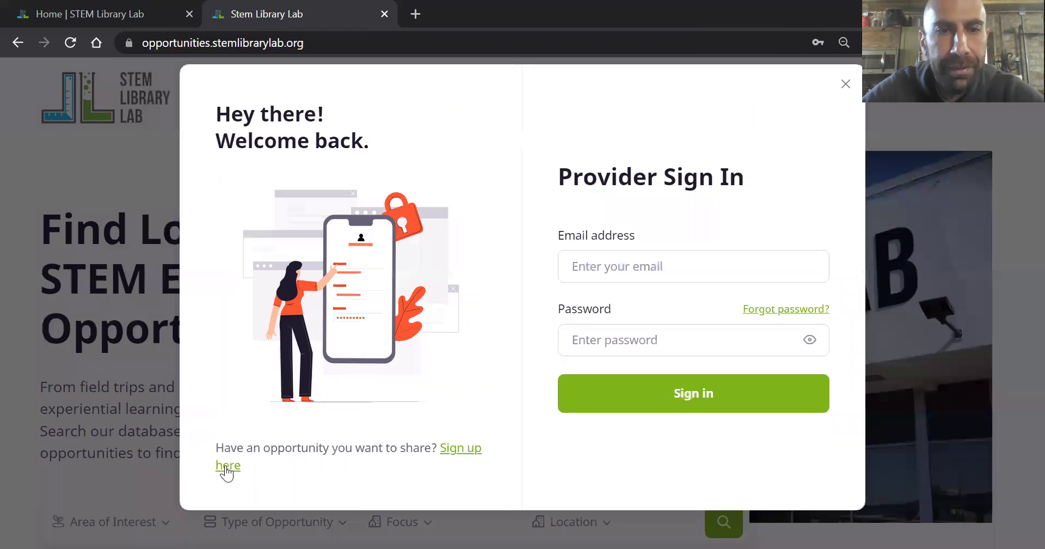
pyautogui.click(92, 414)
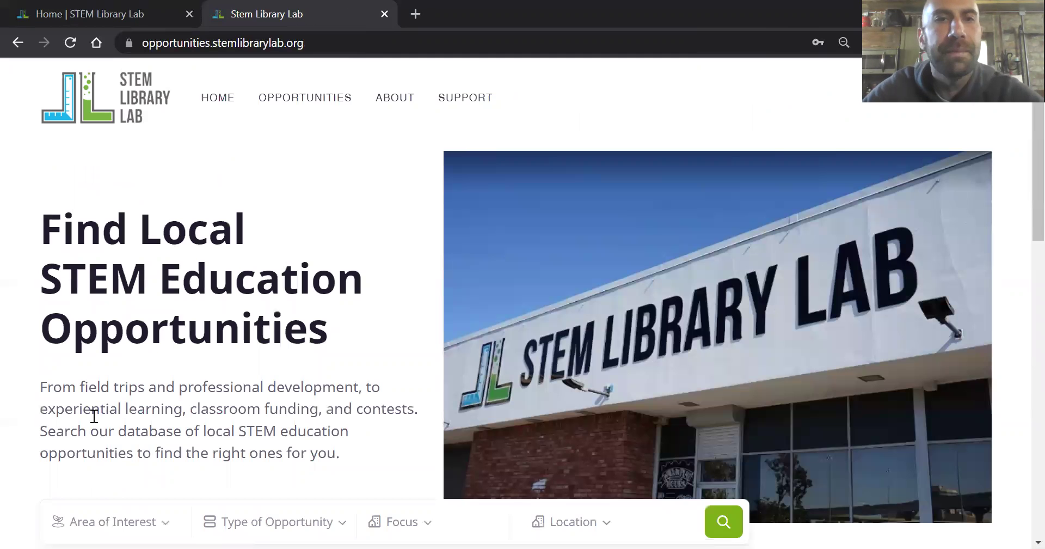